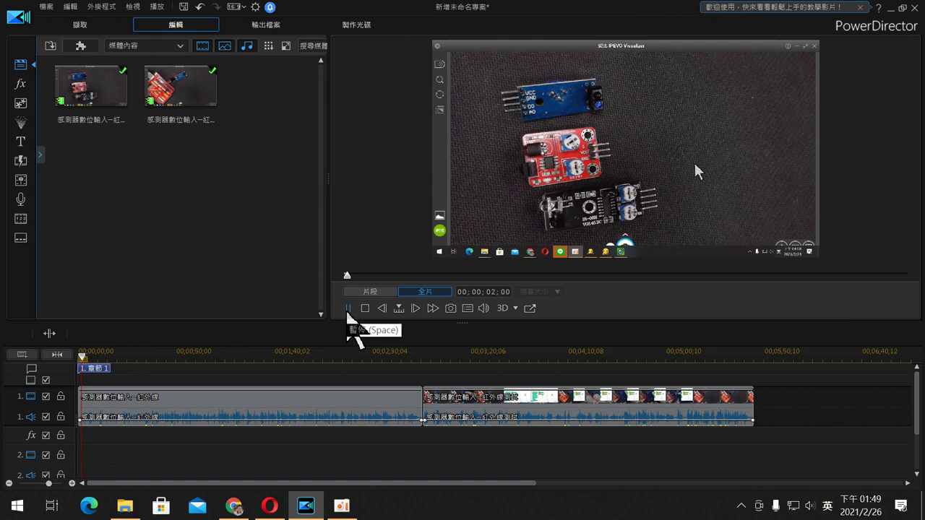
- Split the first clip on video track 1 at 00;00;02;15
{"action": "left_click", "coordinate": [347, 308]}
{"action": "left_click_drag", "start_coordinate": [264, 354], "coordinate": [421, 355]}
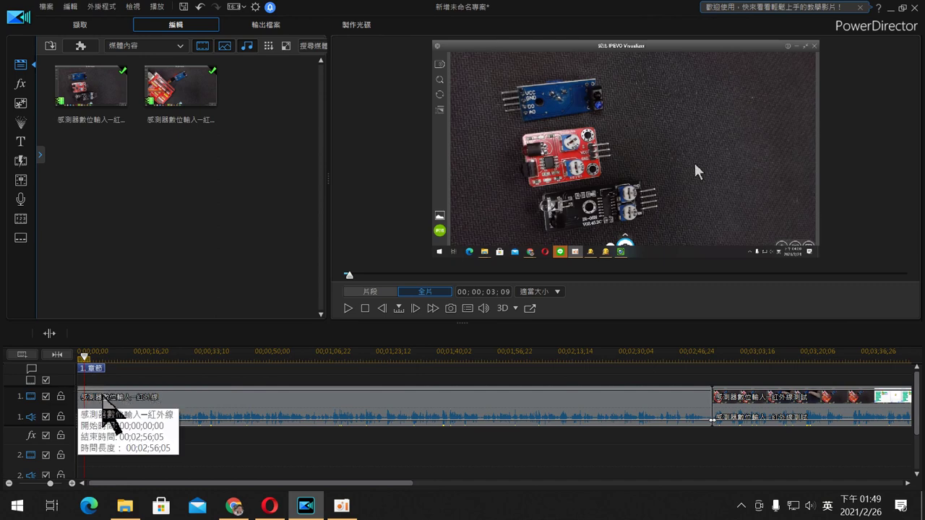
{"action": "left_click", "coordinate": [105, 411]}
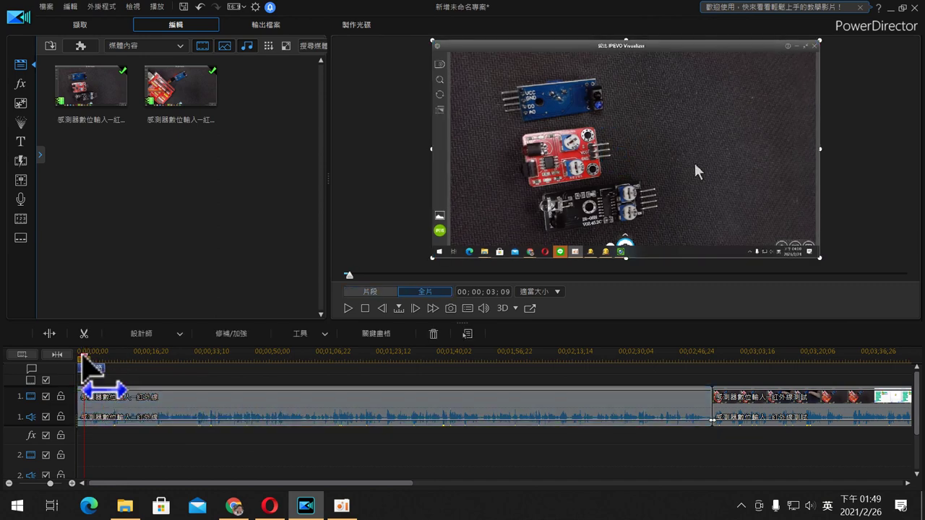
{"action": "left_click", "coordinate": [103, 390]}
{"action": "left_click", "coordinate": [102, 394]}
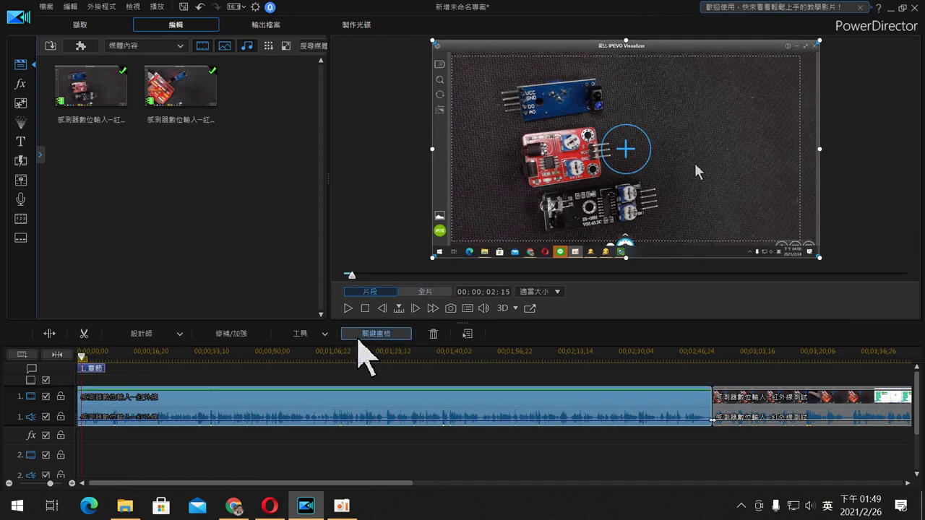
{"action": "left_click", "coordinate": [49, 334]}
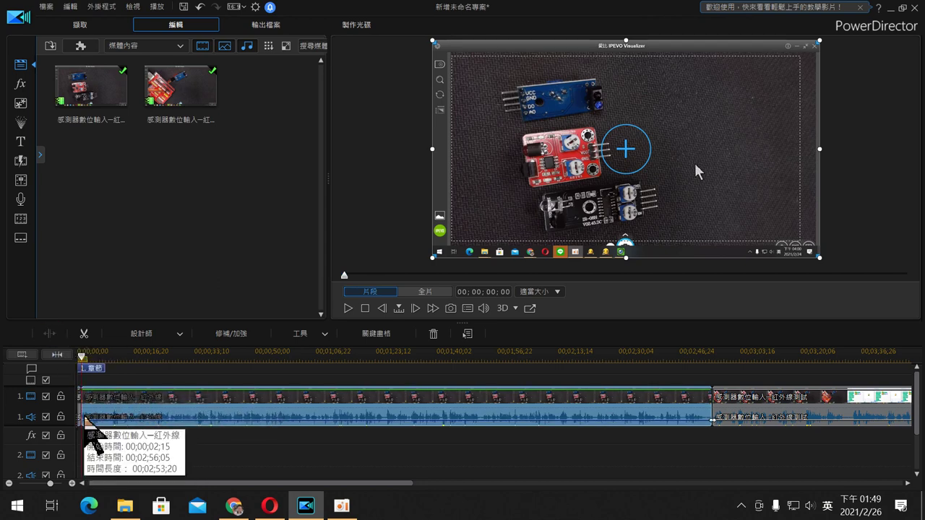
- Preview the first clip's ending and split the clip at 00;02;54;13
{"action": "left_click", "coordinate": [349, 309]}
{"action": "left_click", "coordinate": [350, 309]}
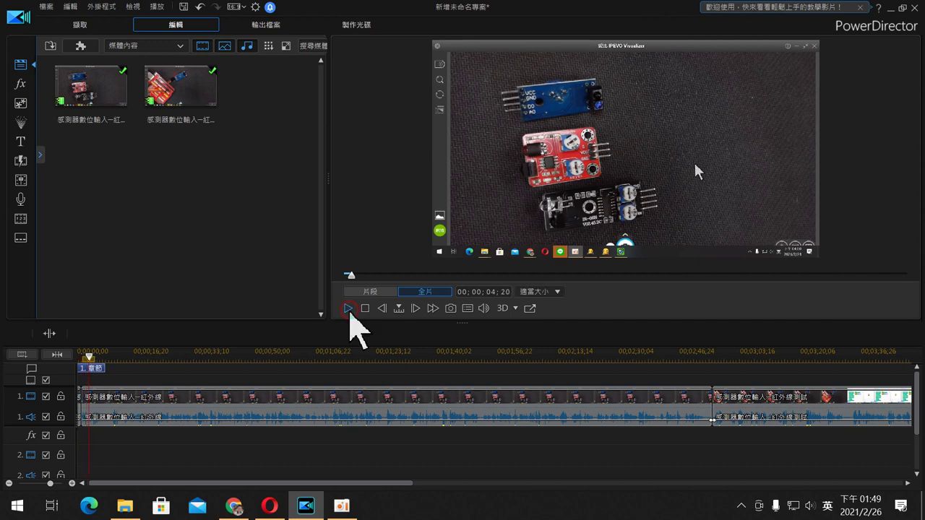
{"action": "left_click_drag", "start_coordinate": [93, 359], "coordinate": [702, 388]}
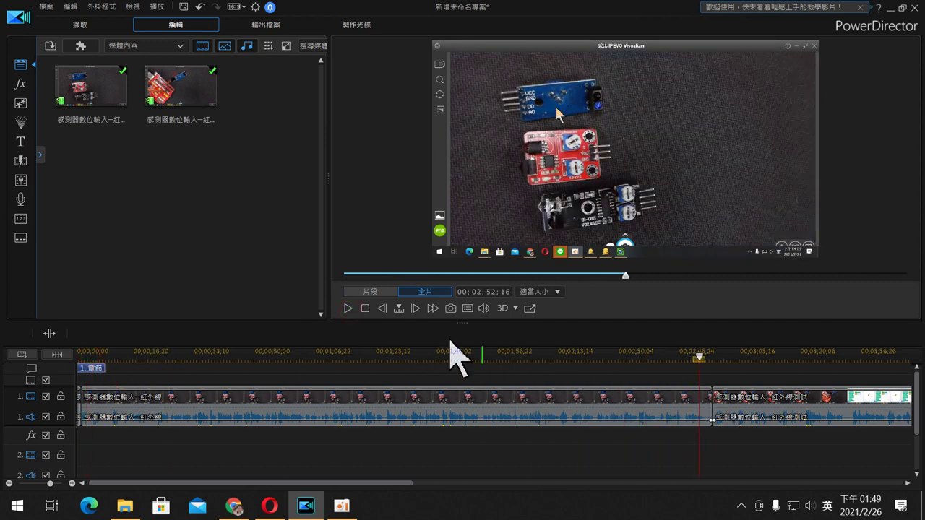
{"action": "left_click", "coordinate": [348, 309]}
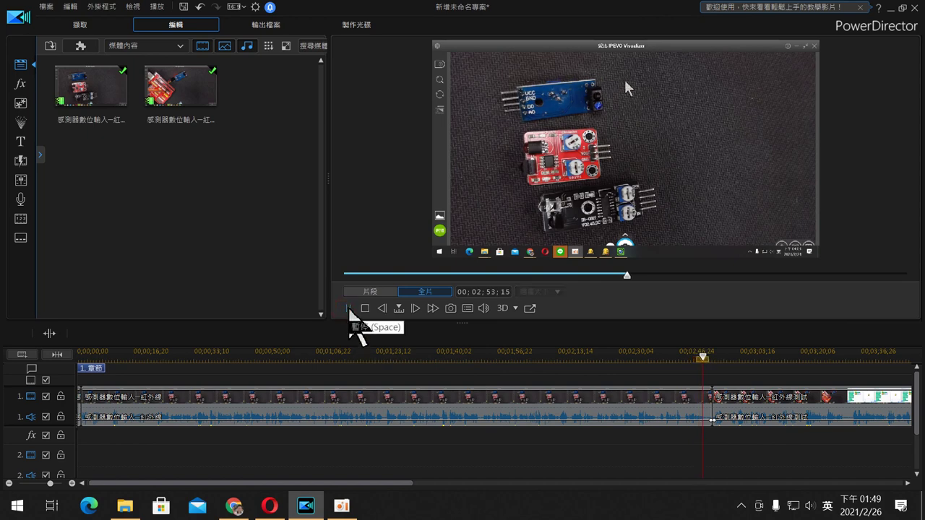
{"action": "left_click", "coordinate": [348, 308]}
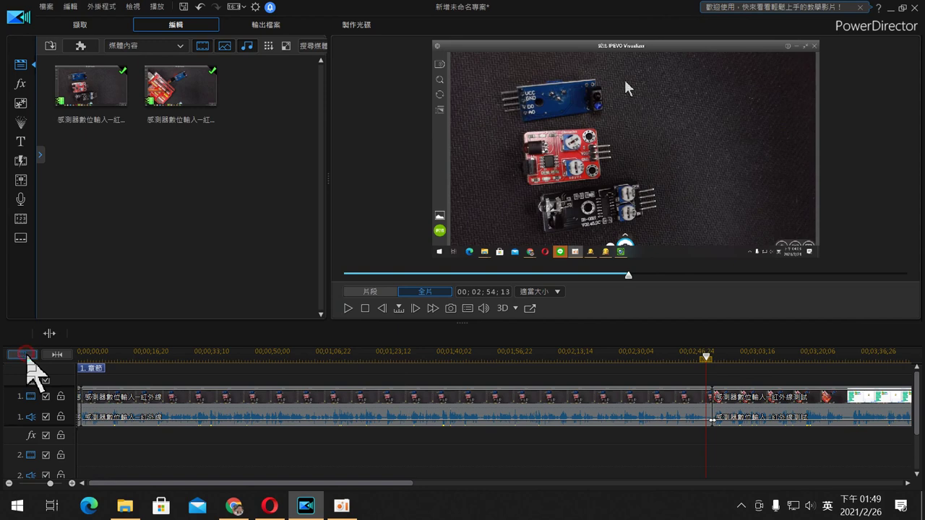
{"action": "left_click", "coordinate": [22, 354]}
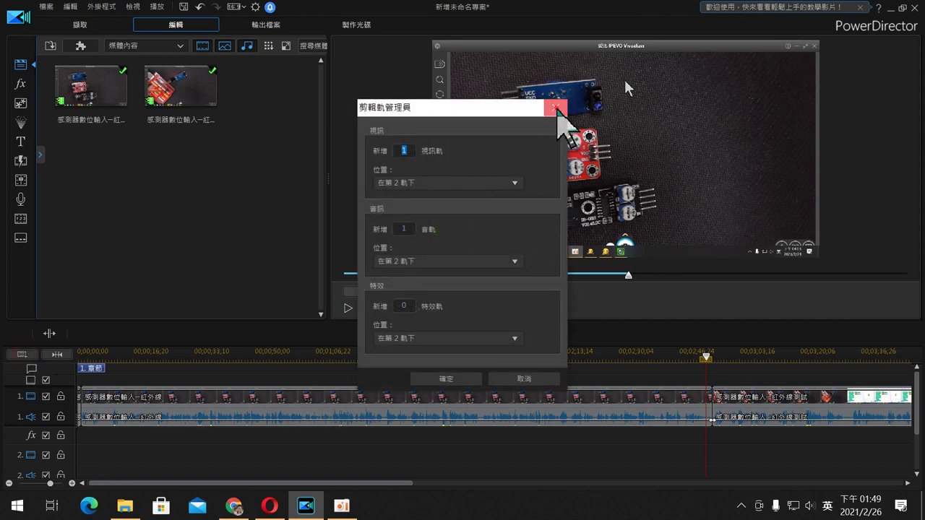
{"action": "left_click", "coordinate": [555, 107]}
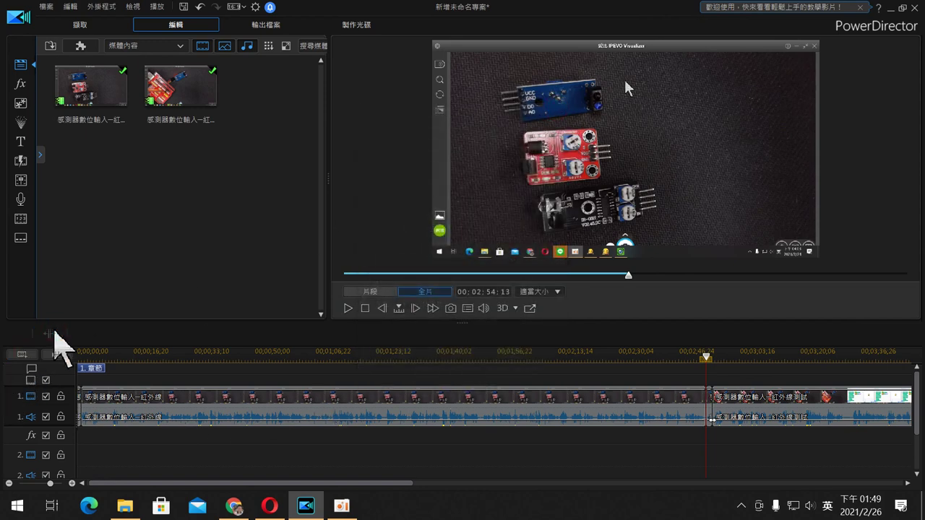
- Remove the short tail piece after the 00;02;54;13 cut, filling the gap and moving all clips
{"action": "left_click", "coordinate": [671, 409]}
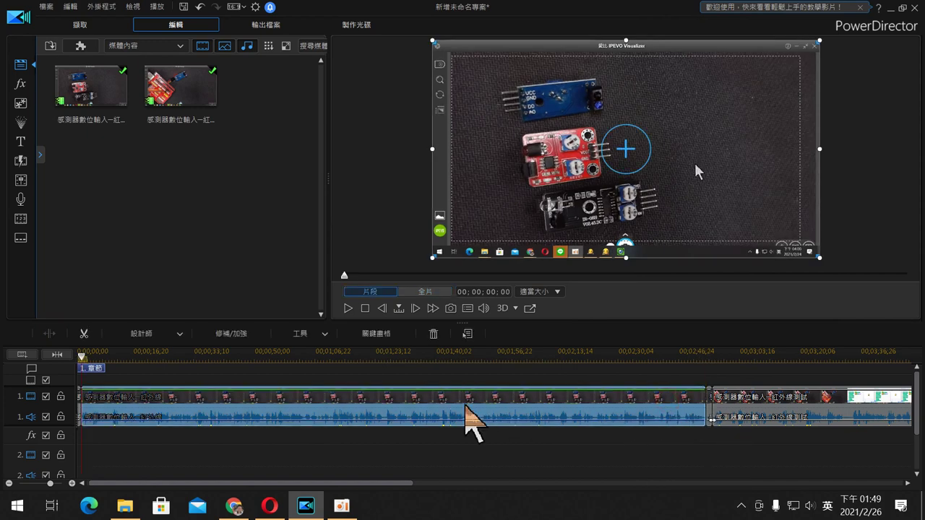
{"action": "left_click", "coordinate": [713, 423]}
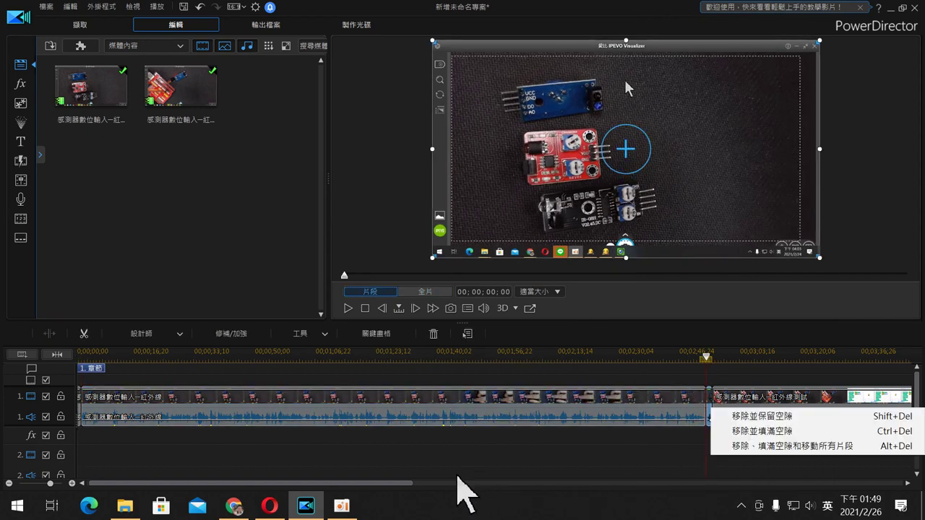
{"action": "left_click", "coordinate": [733, 447]}
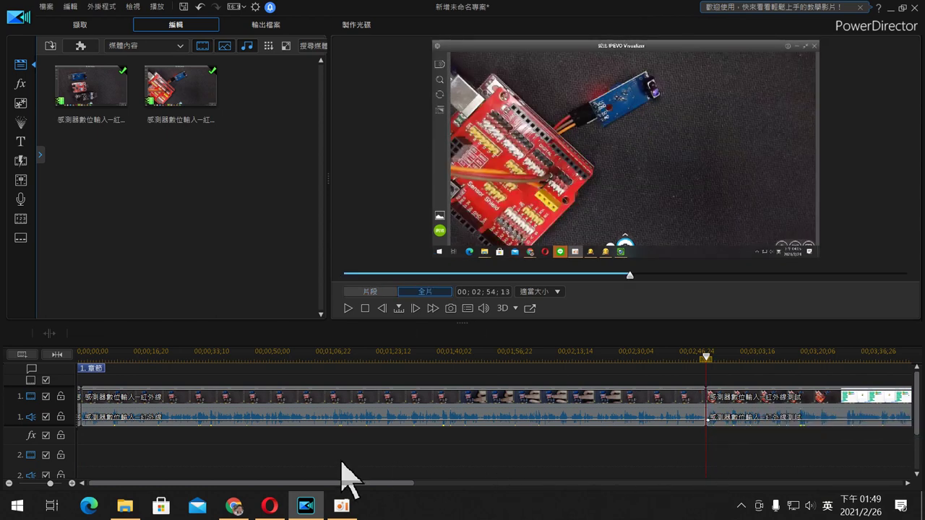
{"action": "left_click", "coordinate": [83, 417]}
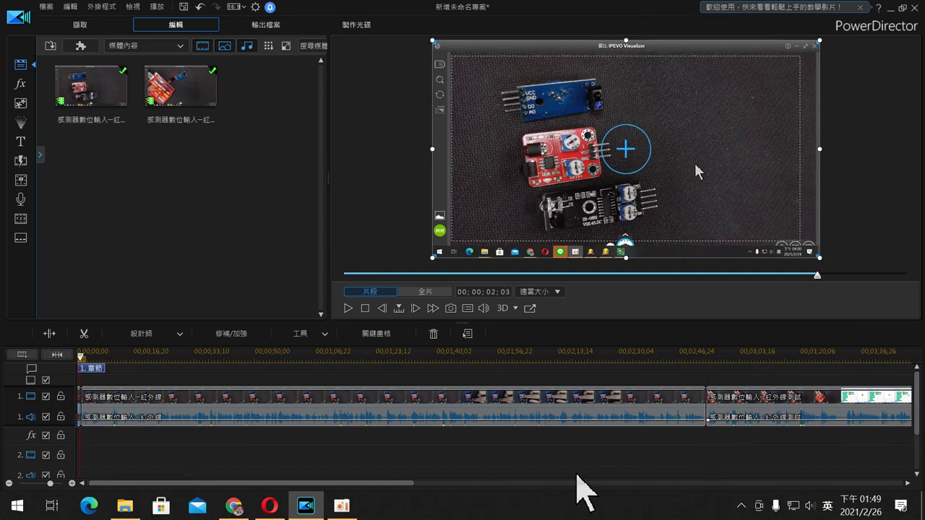
{"action": "left_click_drag", "start_coordinate": [119, 355], "coordinate": [202, 355]}
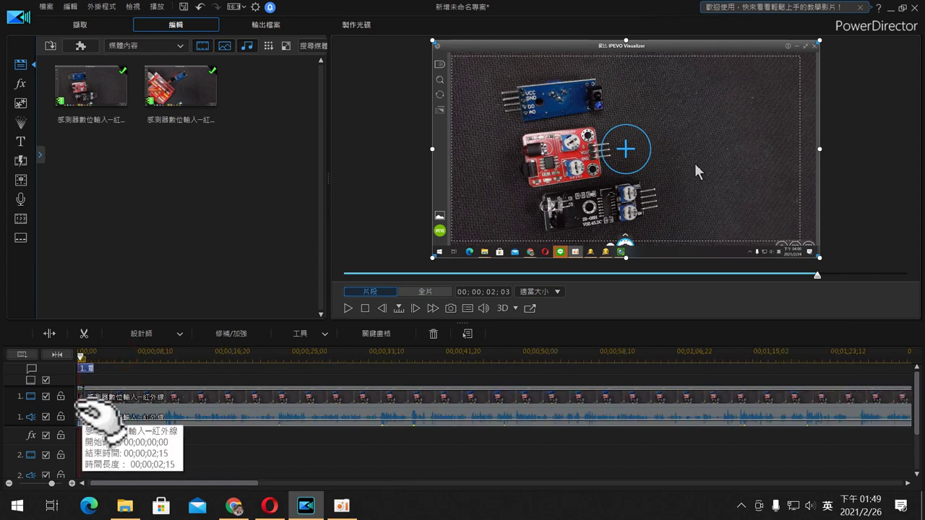
{"action": "right_click", "coordinate": [84, 416]}
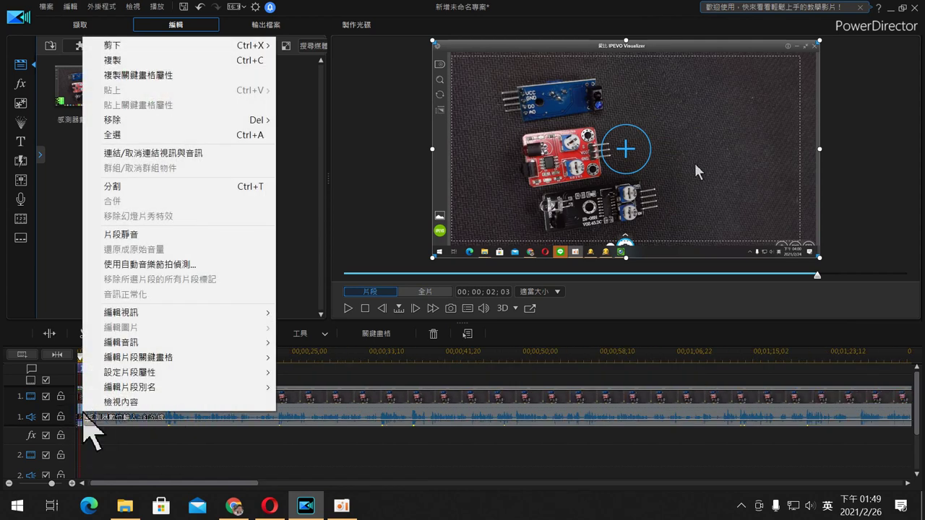
{"action": "left_click", "coordinate": [124, 480]}
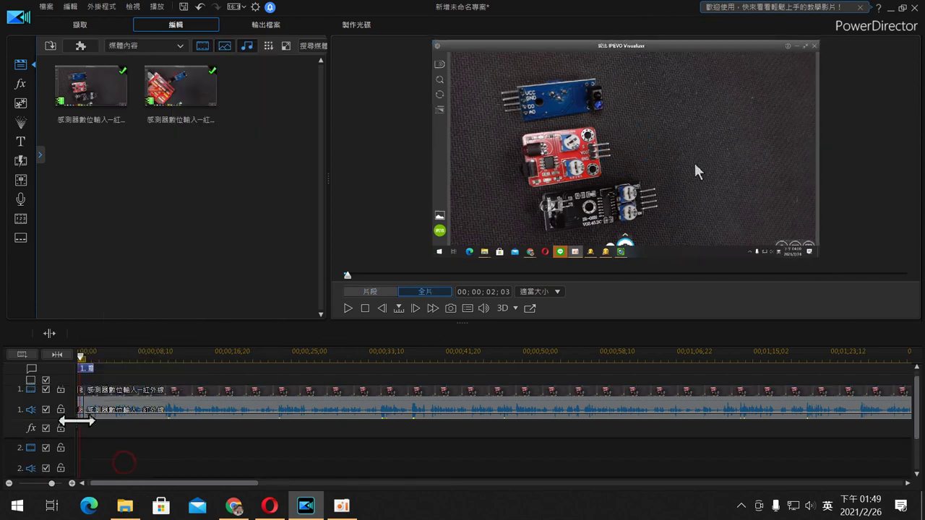
{"action": "right_click", "coordinate": [82, 408]}
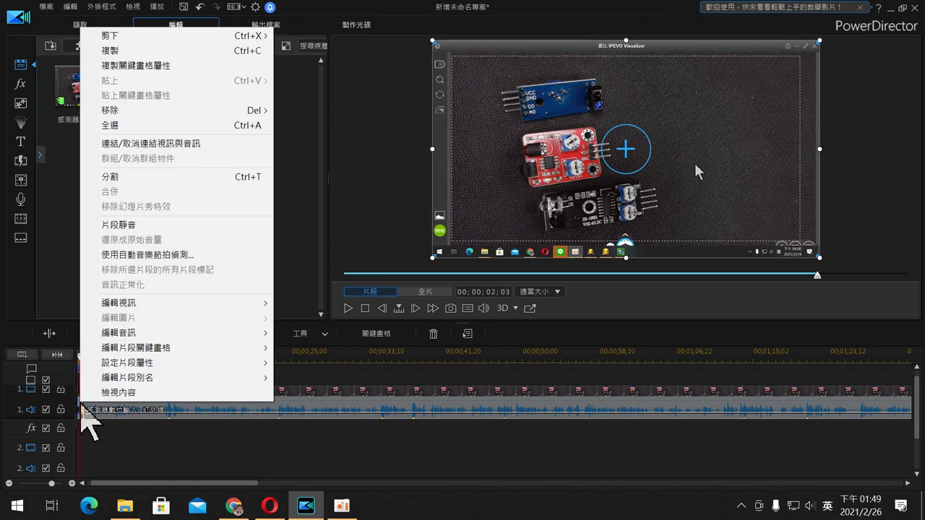
{"action": "left_click", "coordinate": [125, 435]}
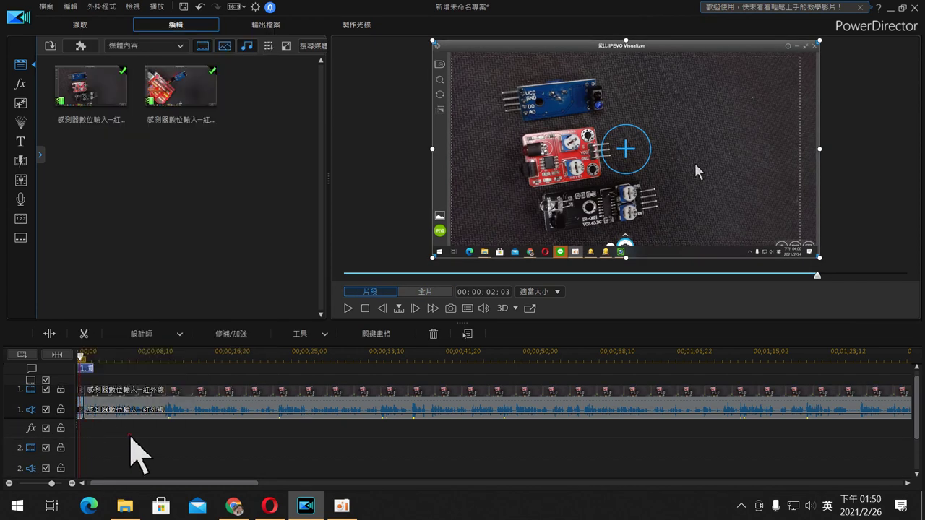
- Remove the short opening piece before the 00;00;02;15 cut, filling the gap and moving all clips
{"action": "left_click_drag", "start_coordinate": [112, 353], "coordinate": [294, 358]}
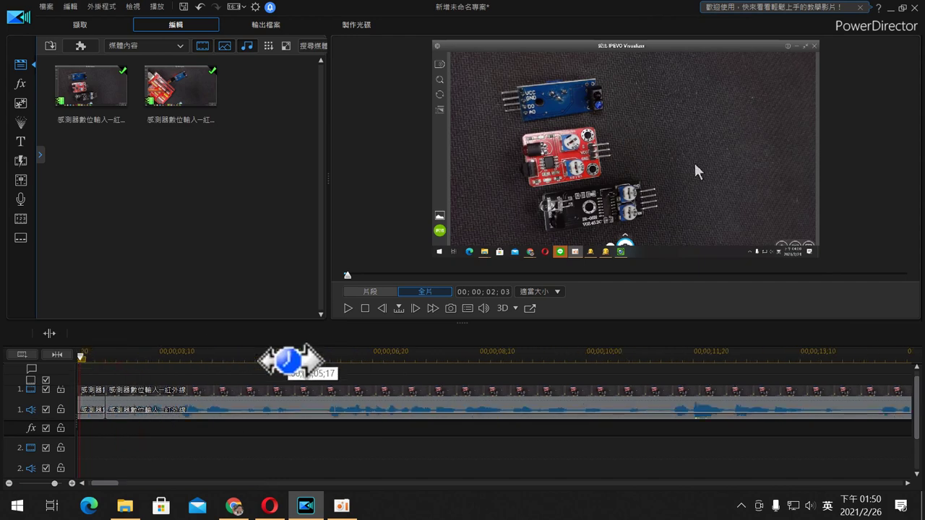
{"action": "right_click", "coordinate": [99, 406]}
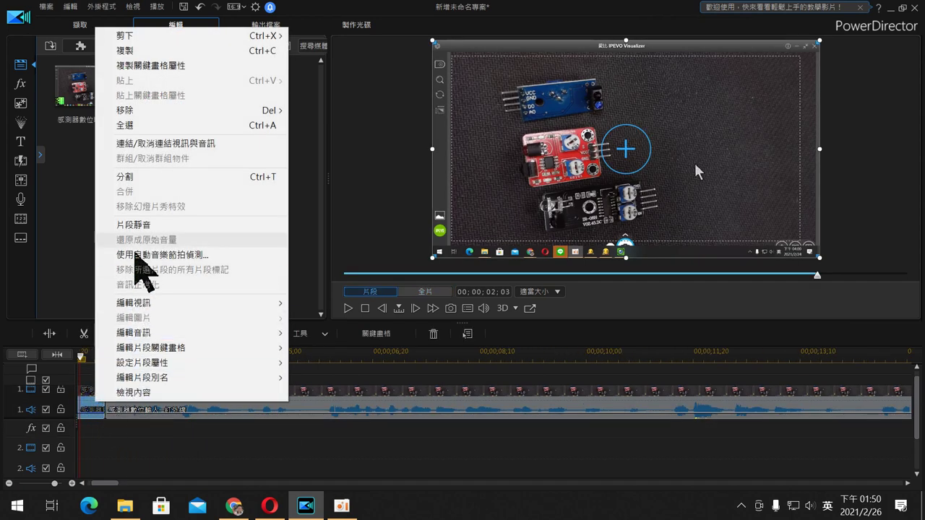
{"action": "mouse_move", "coordinate": [137, 112]}
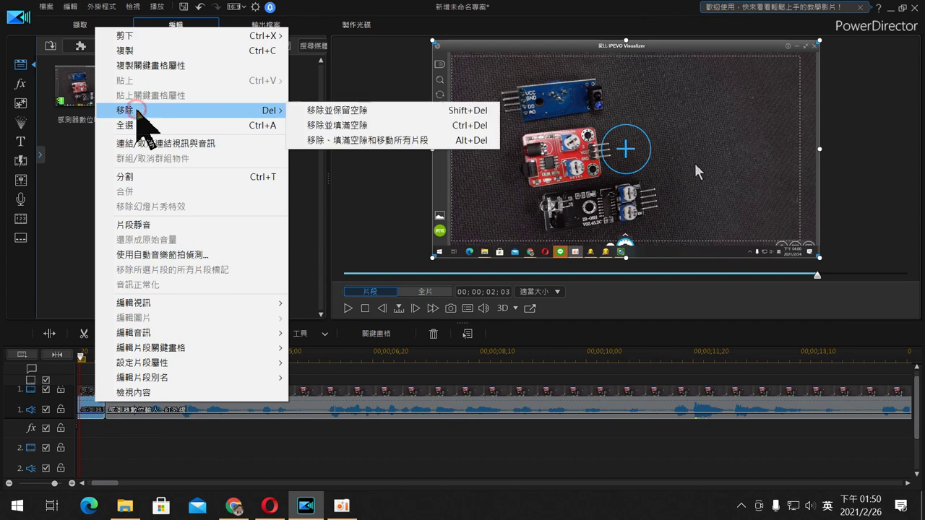
{"action": "left_click", "coordinate": [328, 140]}
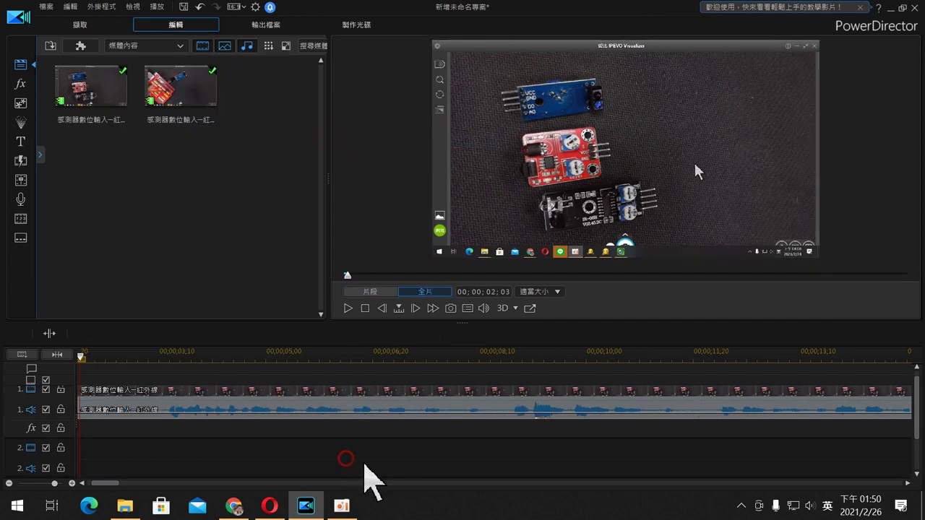
- Slightly lower the first clip's overall volume level in the Audio Editor and apply the change
{"action": "mouse_move", "coordinate": [791, 355]}
{"action": "left_mouse_down"}
{"action": "mouse_move", "coordinate": [168, 355]}
{"action": "mouse_move", "coordinate": [218, 355]}
{"action": "left_mouse_up"}
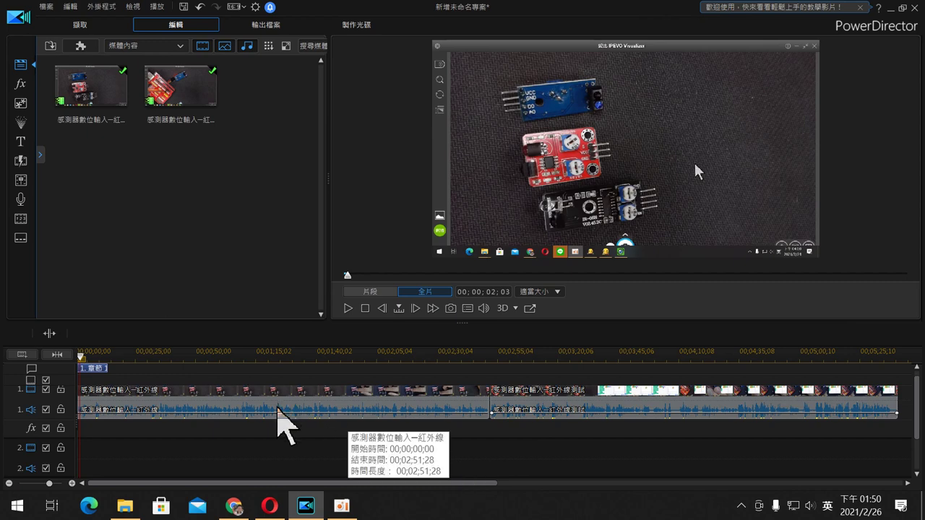
{"action": "right_click", "coordinate": [275, 408]}
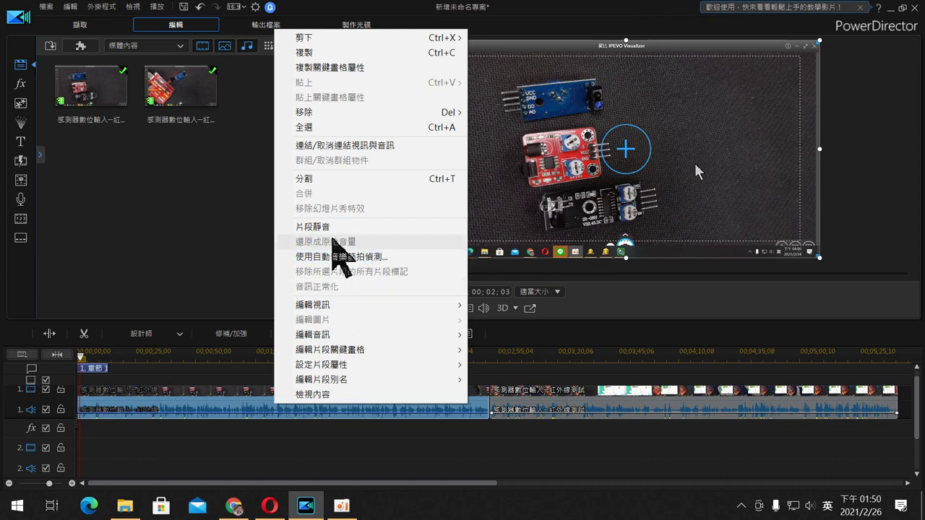
{"action": "mouse_move", "coordinate": [425, 337]}
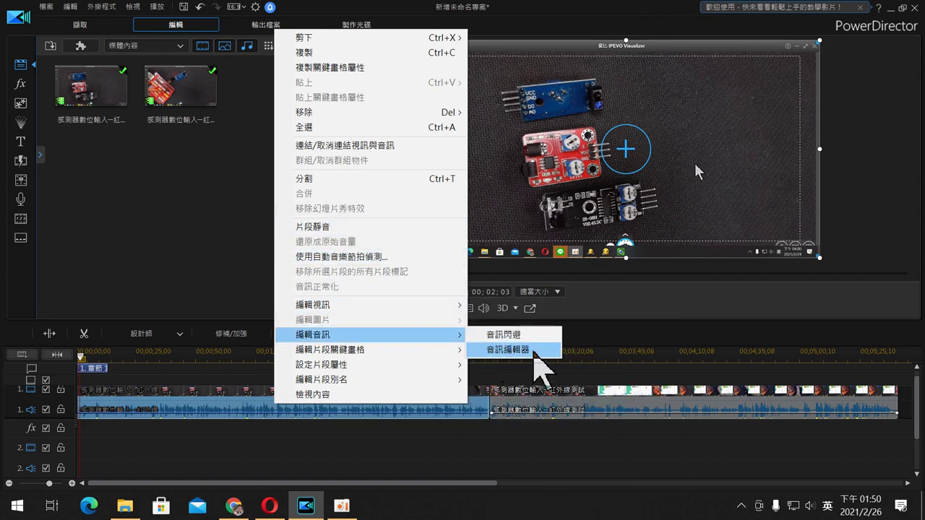
{"action": "left_click", "coordinate": [535, 351]}
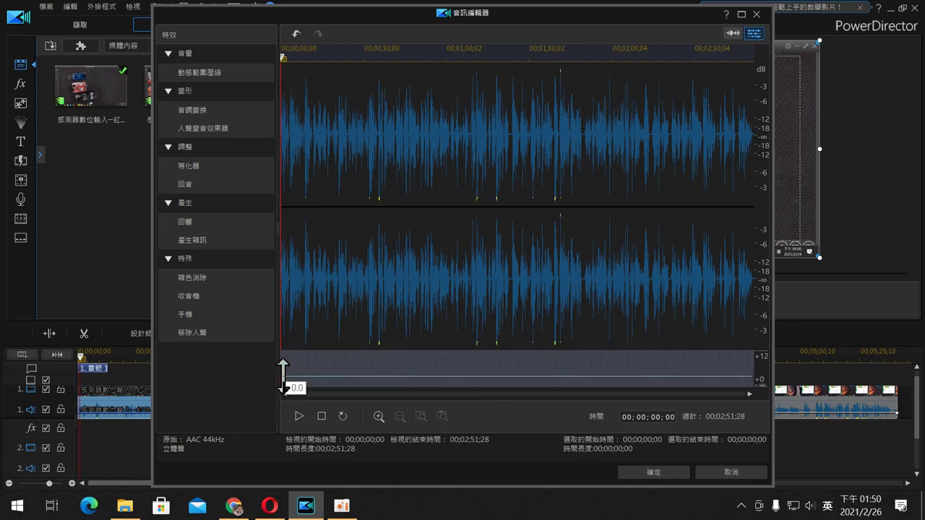
{"action": "left_click_drag", "start_coordinate": [283, 376], "coordinate": [281, 377]}
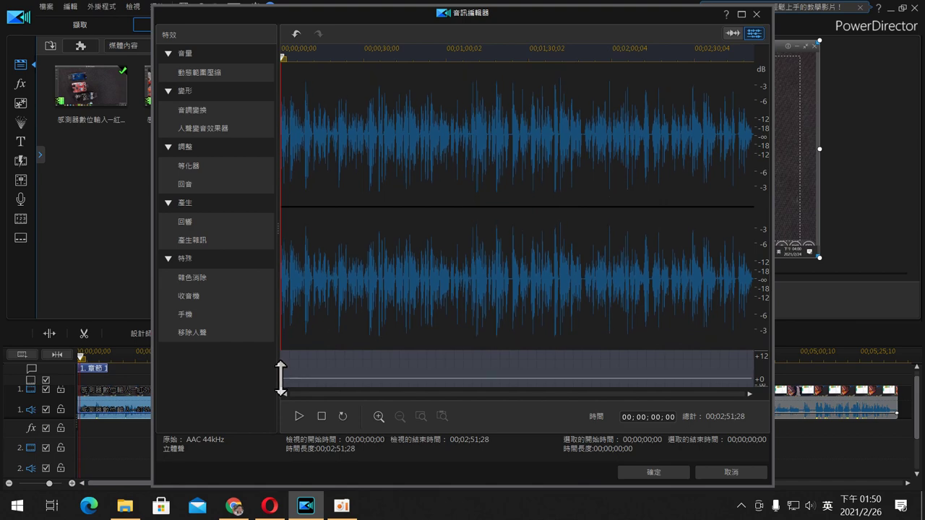
{"action": "left_click", "coordinate": [640, 473]}
- Lower the second clip's overall volume level to -1.5 in the Audio Editor and apply the change
{"action": "right_click", "coordinate": [553, 410]}
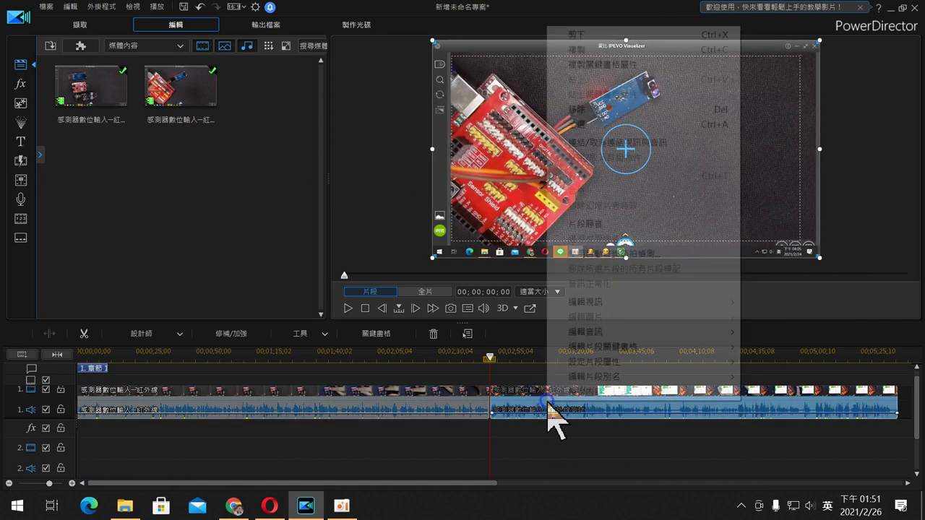
{"action": "mouse_move", "coordinate": [605, 334]}
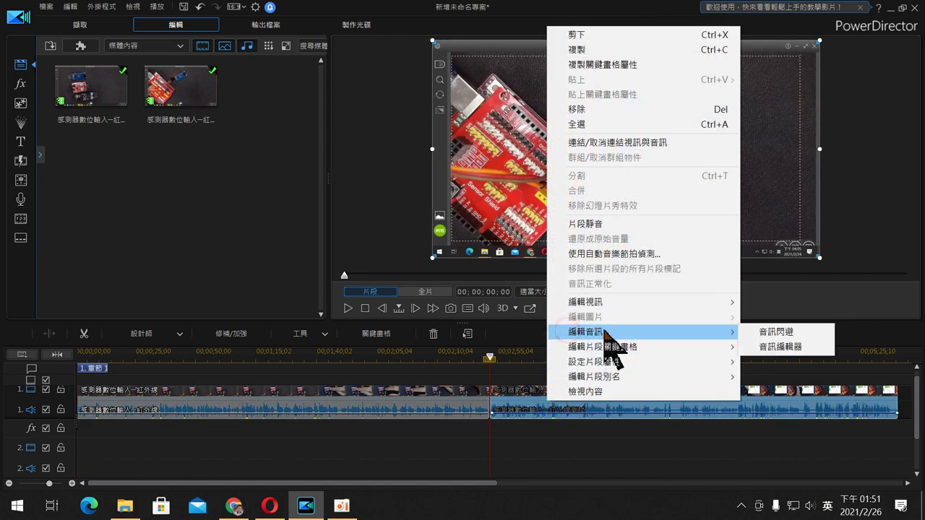
{"action": "left_click", "coordinate": [794, 347]}
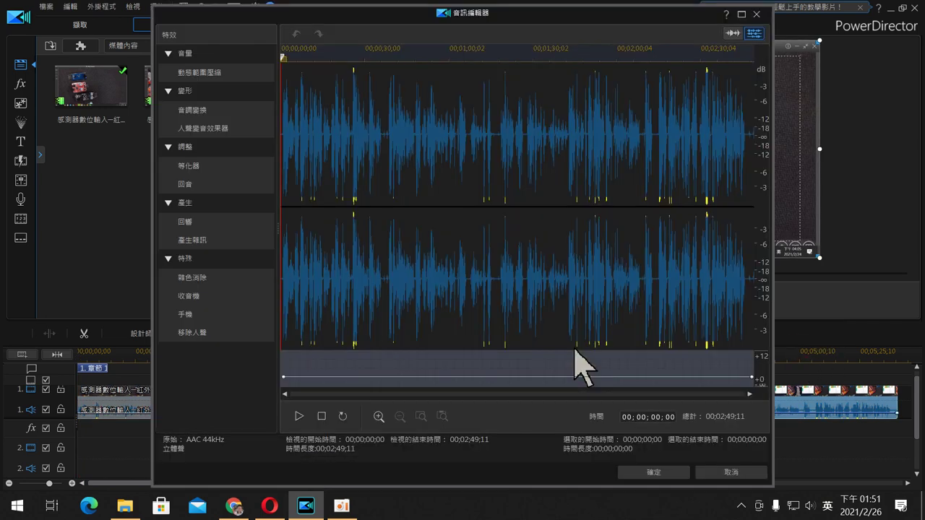
{"action": "left_click", "coordinate": [303, 377]}
{"action": "left_click_drag", "start_coordinate": [304, 377], "coordinate": [304, 374]}
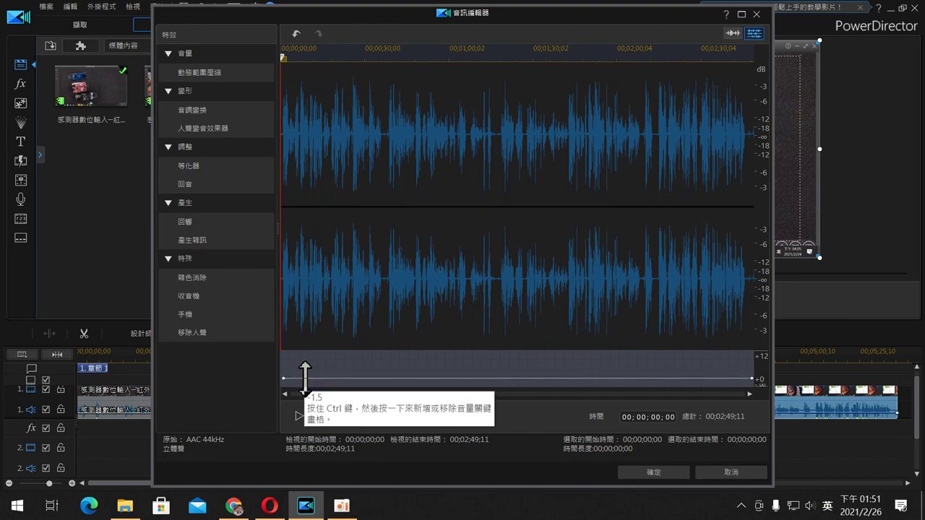
{"action": "left_click", "coordinate": [650, 475]}
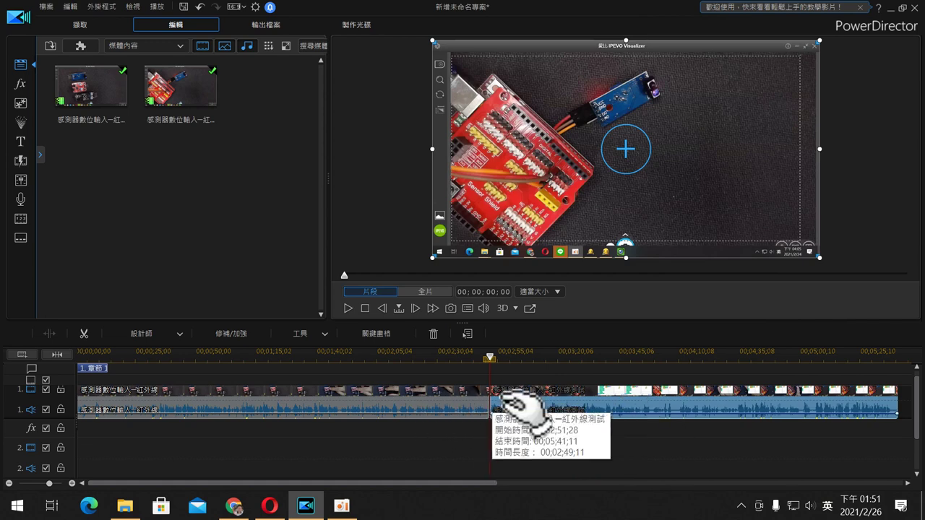
- Select both clips on the timeline and normalize their audio
{"action": "left_click", "coordinate": [464, 405]}
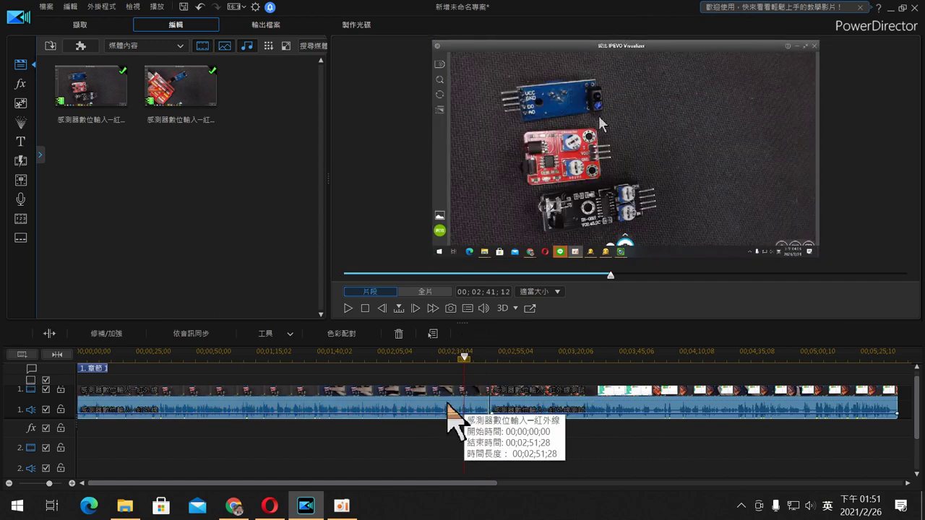
{"action": "right_click", "coordinate": [450, 405]}
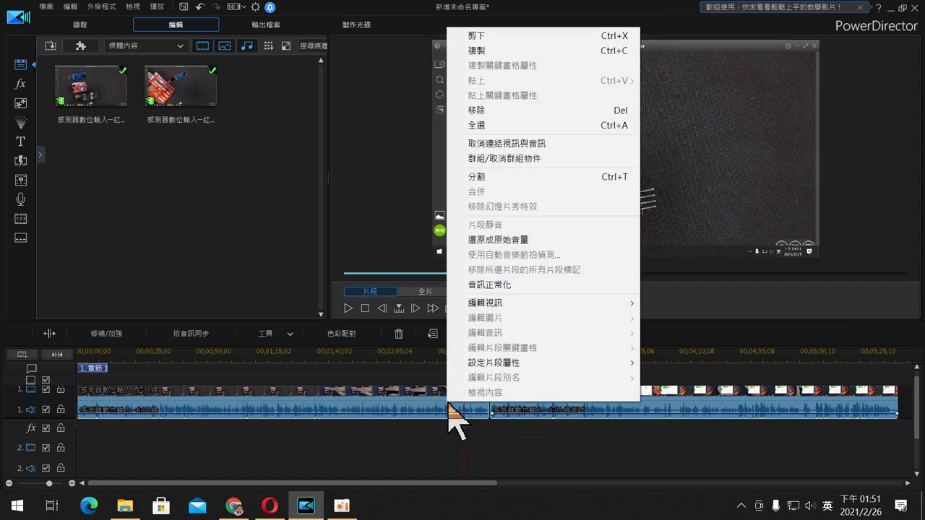
{"action": "left_click", "coordinate": [510, 298]}
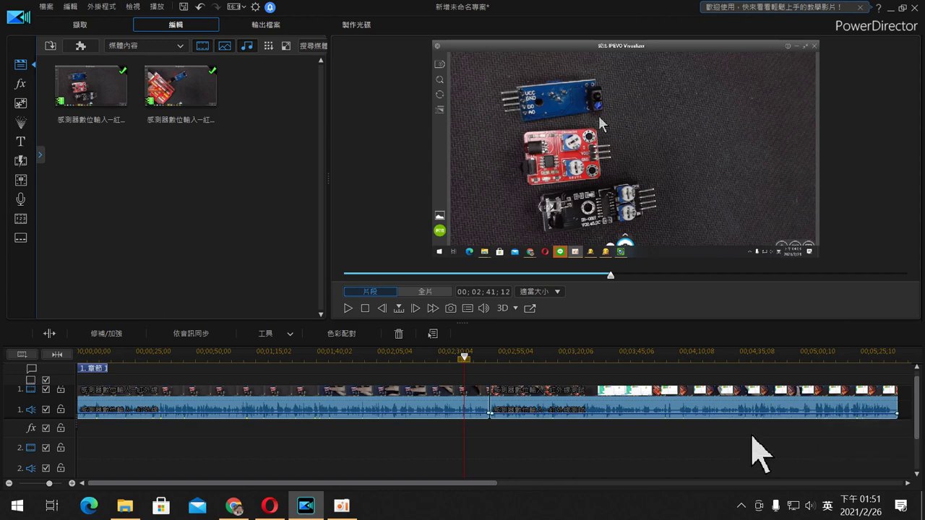
- Set up the H.264 AVC output with the MPEG-4 1920 x 1080/30p (16 Mbps) profile and Dolby Digital 5.1 surround sound
{"action": "left_click", "coordinate": [266, 24]}
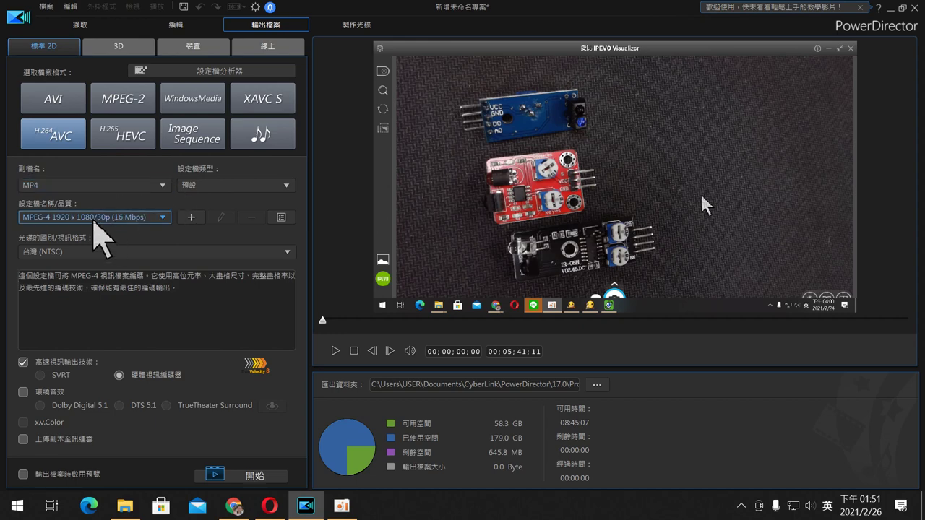
{"action": "left_click", "coordinate": [74, 235]}
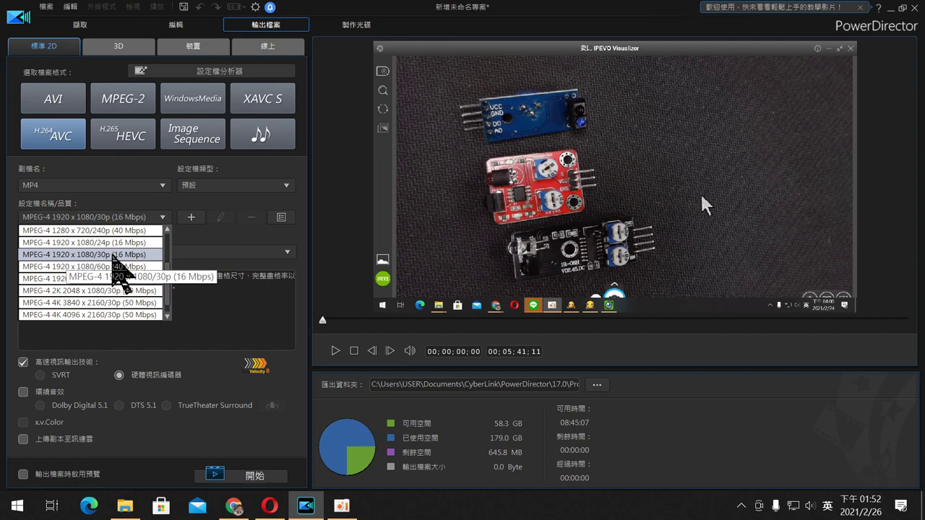
{"action": "left_click", "coordinate": [132, 256]}
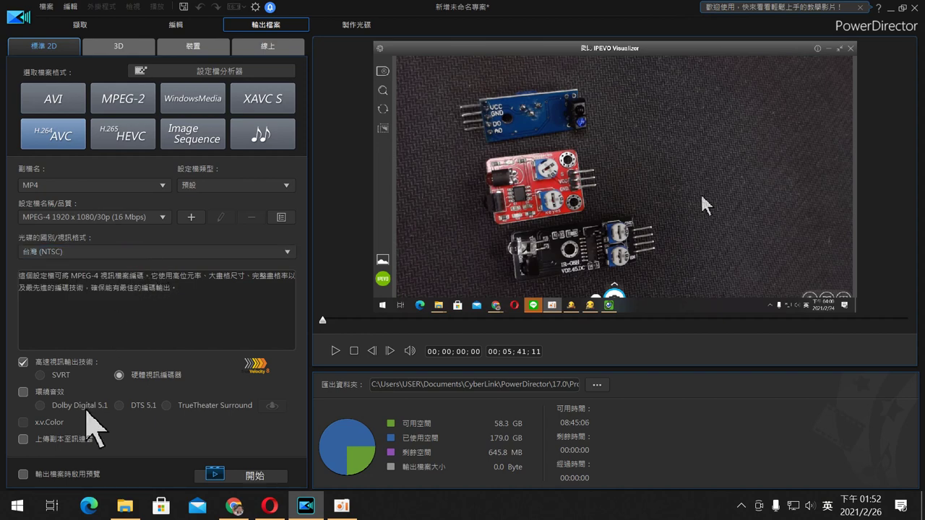
{"action": "left_click", "coordinate": [24, 392]}
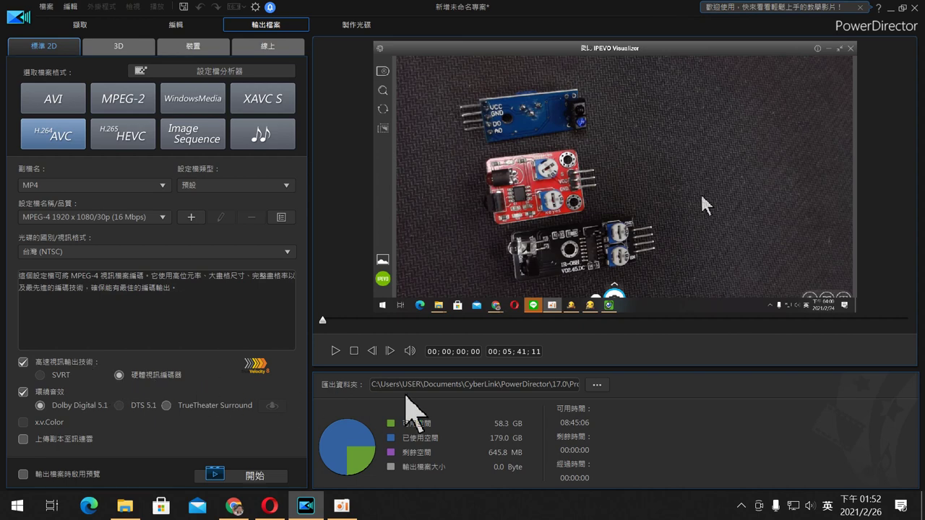
- Choose the folder D:\上課錄影\110年\arduino\剪裁好錄影檔 as the export location
{"action": "left_click", "coordinate": [598, 384]}
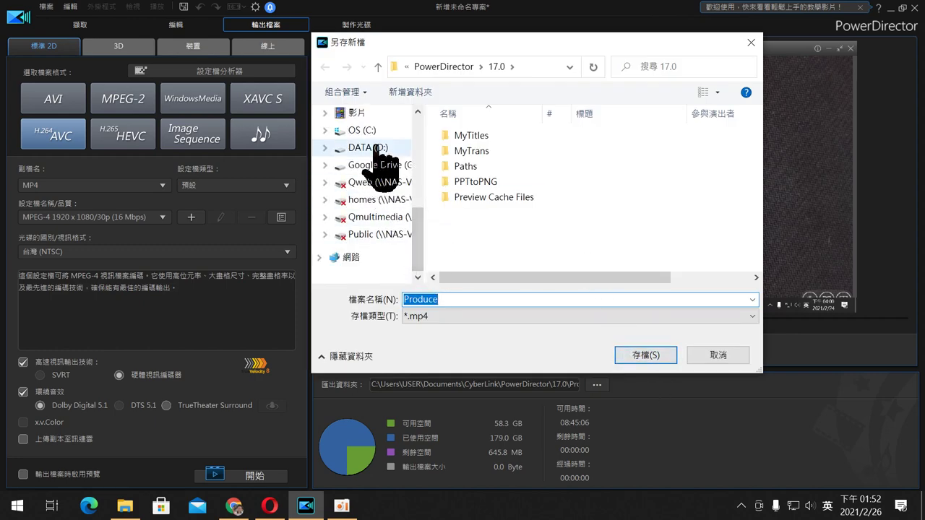
{"action": "left_click", "coordinate": [365, 148]}
{"action": "left_click", "coordinate": [464, 181]}
{"action": "double_click", "coordinate": [466, 182]}
{"action": "double_click", "coordinate": [477, 149]}
{"action": "double_click", "coordinate": [488, 174]}
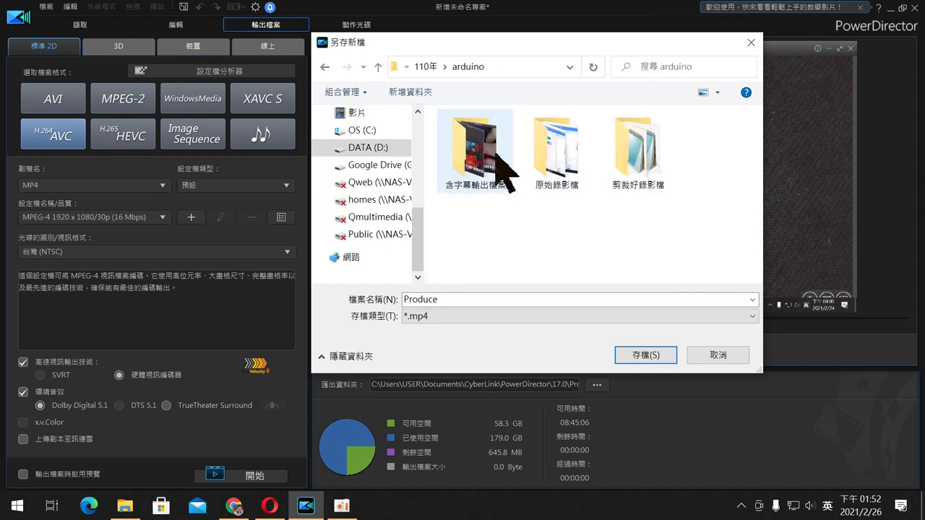
{"action": "left_click", "coordinate": [578, 173]}
{"action": "left_click", "coordinate": [639, 163]}
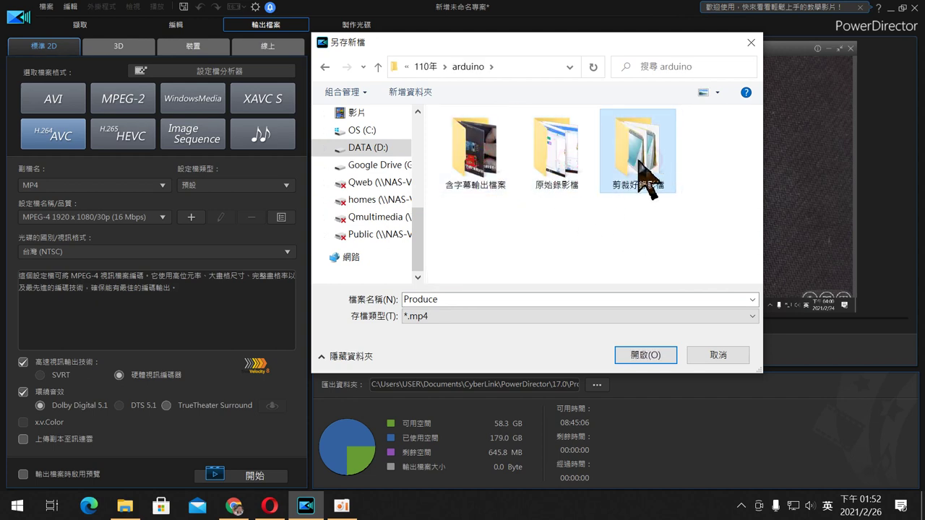
{"action": "double_click", "coordinate": [639, 163]}
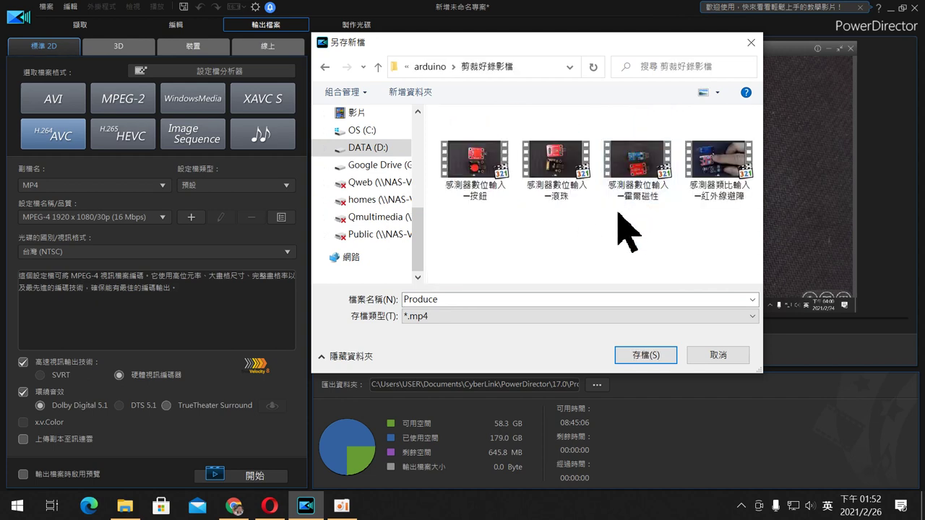
- Name the export file 感測器數位輸入—紅外線避障, save that output path and start producing the video
{"action": "left_click", "coordinate": [476, 173]}
{"action": "double_click", "coordinate": [481, 299]}
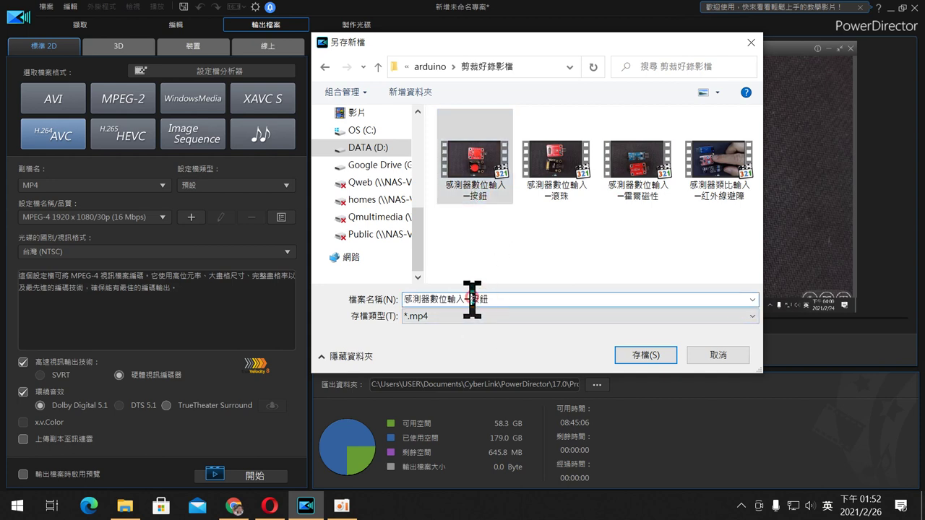
{"action": "key", "text": "shift"}
{"action": "type", "text": "ㄏㄨ"}
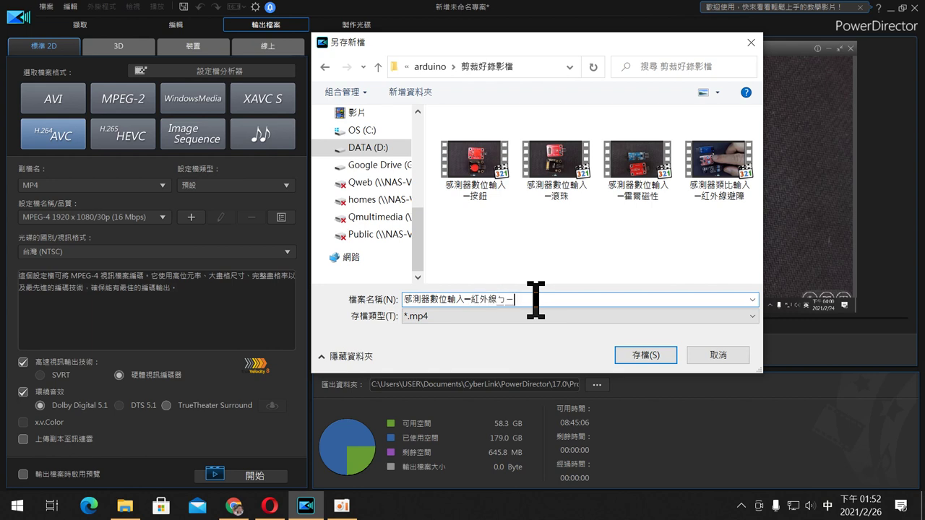
{"action": "key", "text": "Down"}
{"action": "key", "text": "Down"}
{"action": "key", "text": "Down"}
{"action": "key", "text": "Down"}
{"action": "key", "text": "Return"}
{"action": "left_click", "coordinate": [636, 362]}
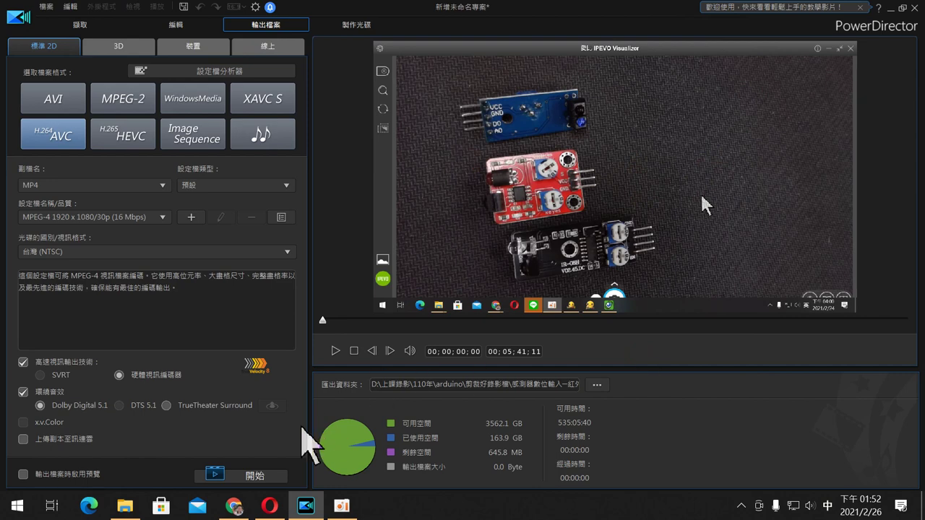
{"action": "left_click", "coordinate": [261, 479]}
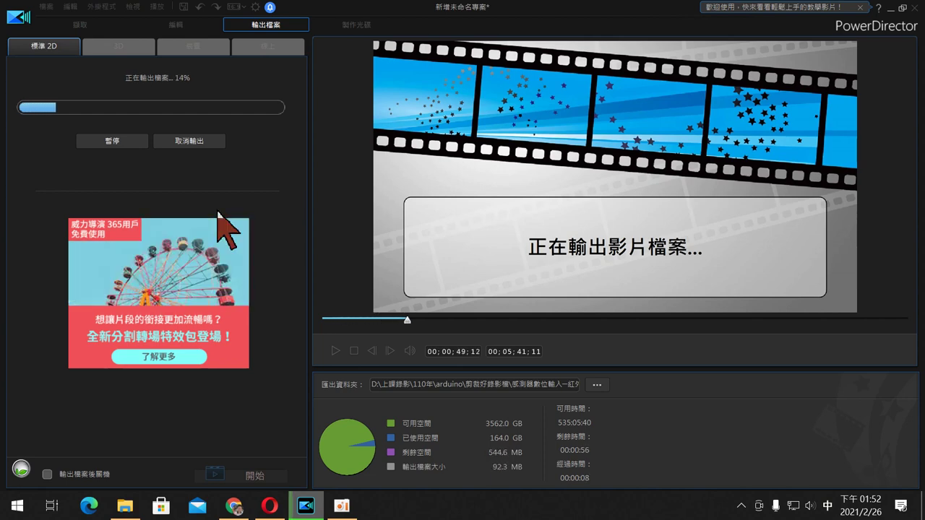
- Switch to the media player, check the exported 感測器數位輸入—紅外線避障.mp4 at several points of its timeline, and close the player
{"action": "key", "text": "alt+Tab"}
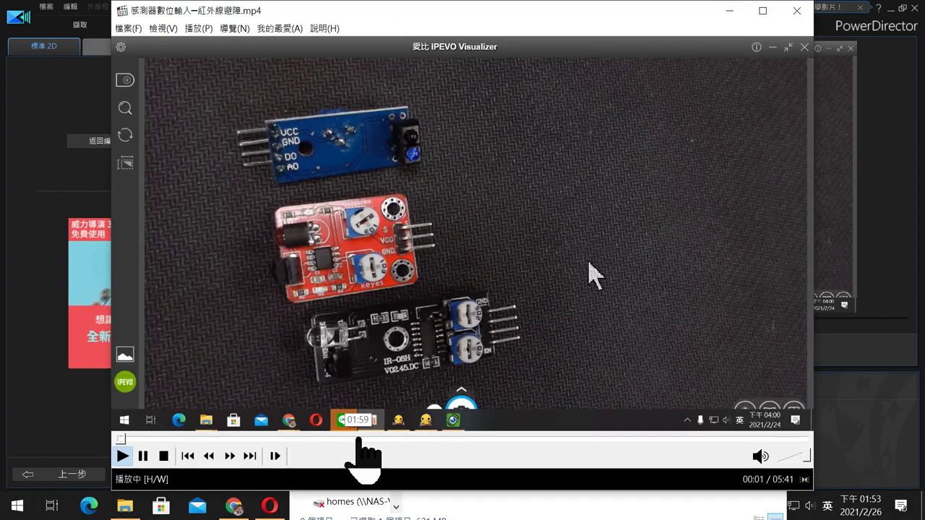
{"action": "left_click", "coordinate": [355, 437]}
{"action": "left_click", "coordinate": [454, 438]}
{"action": "left_click", "coordinate": [660, 438]}
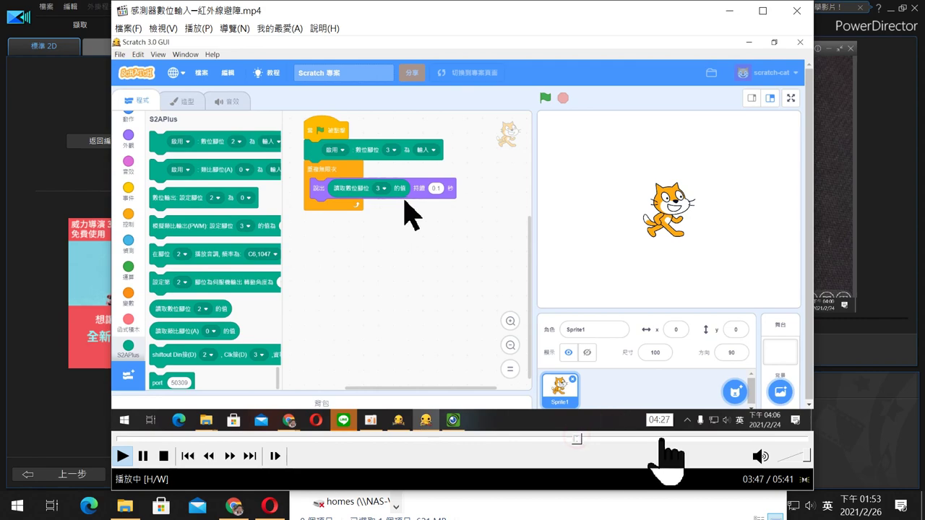
{"action": "left_click", "coordinate": [798, 13]}
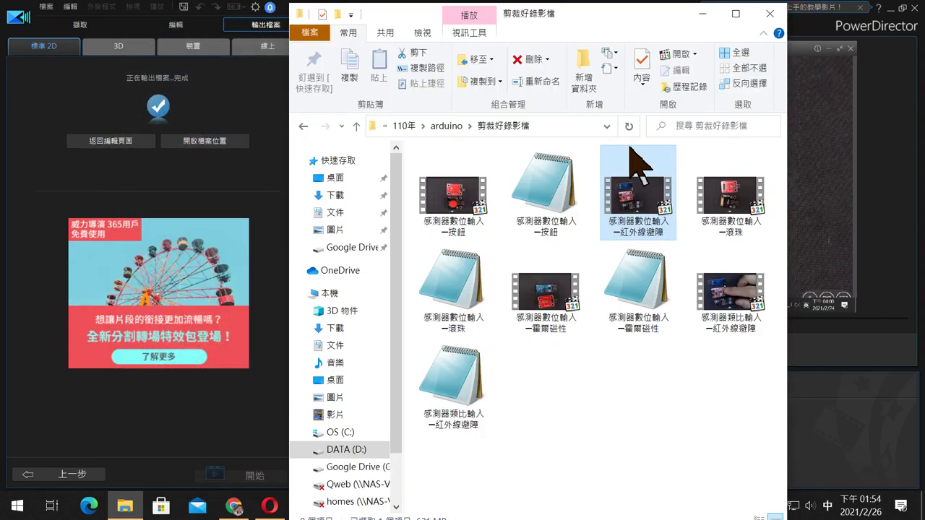